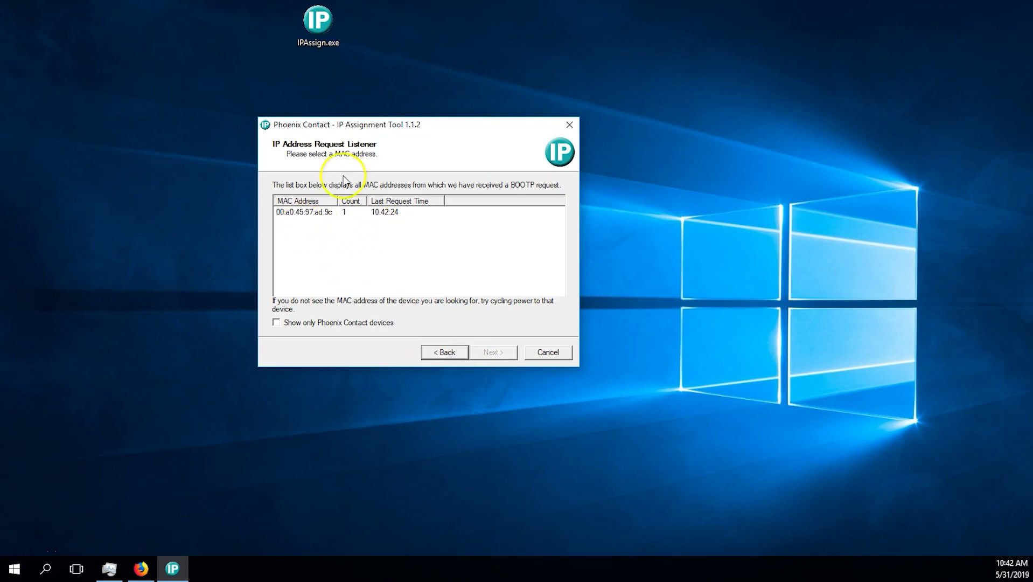
Select the device with MAC address 00:a0:45:97:ad:9c from the BootP request list
left_click(318, 214)
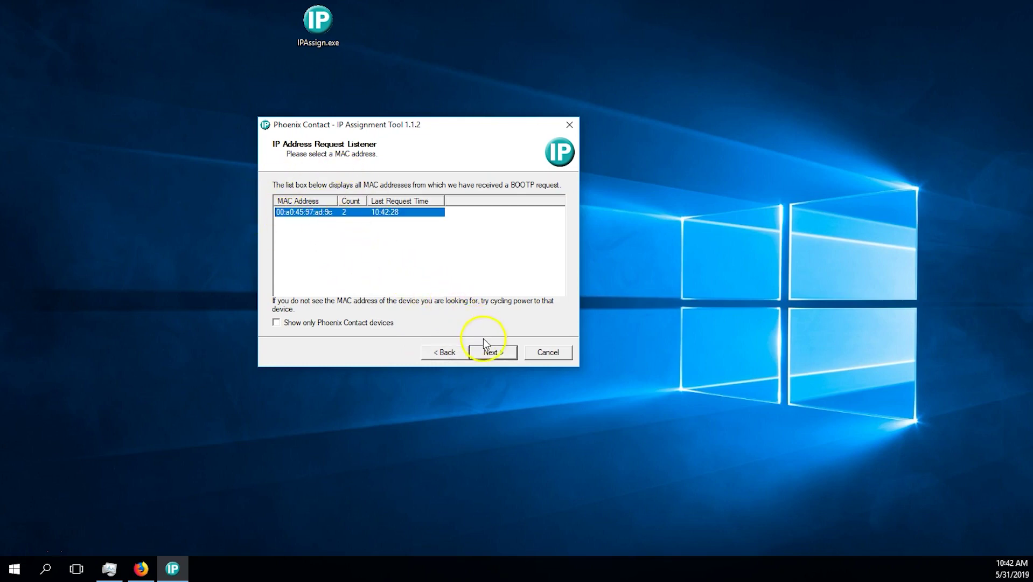
Change the IP address's last octet to 2 and assign 192.168.1.2 / 255.255.255.0 to the device
left_click(492, 351)
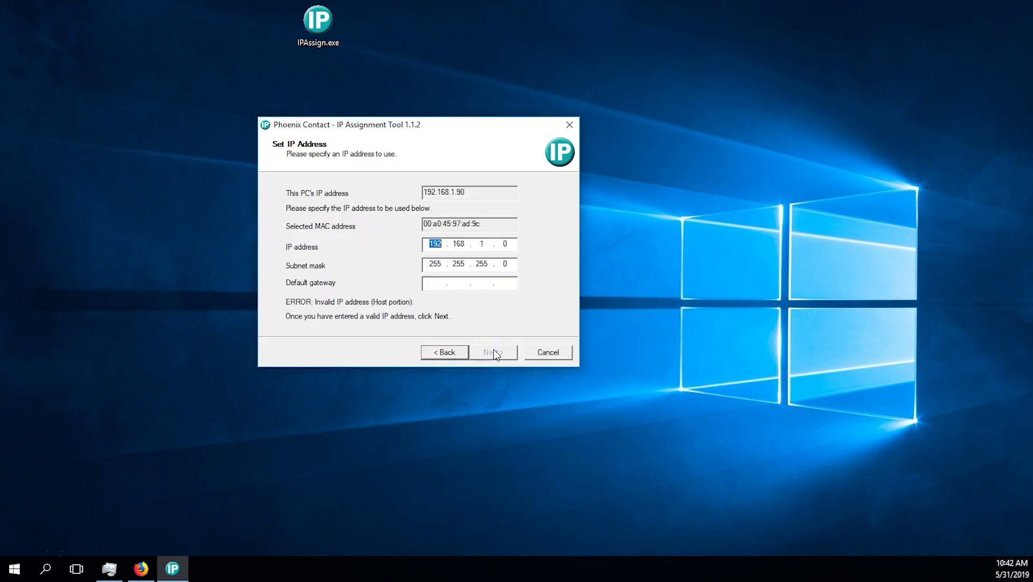
left_click(442, 257)
left_click(504, 243)
left_click(480, 265)
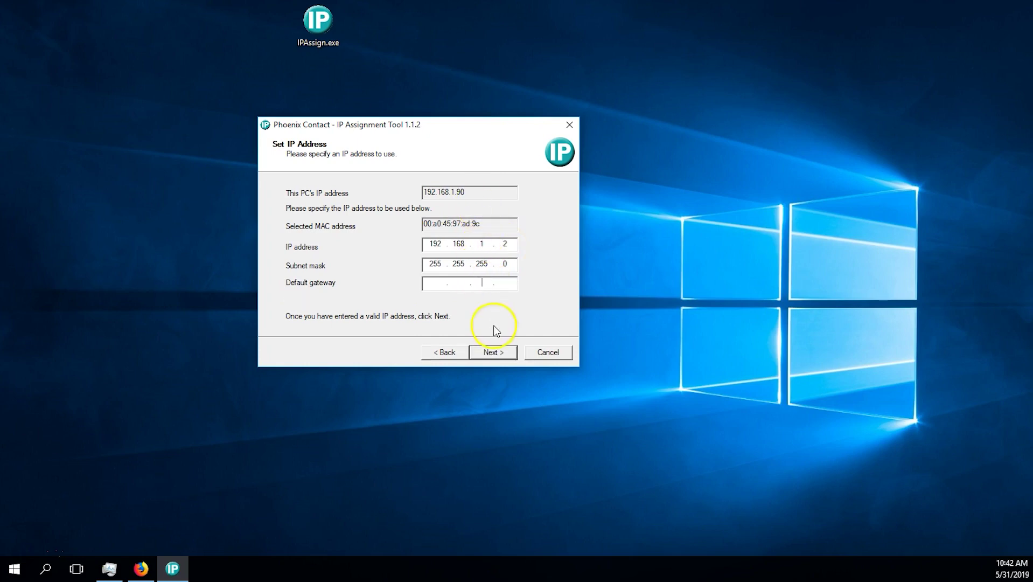
left_click(494, 352)
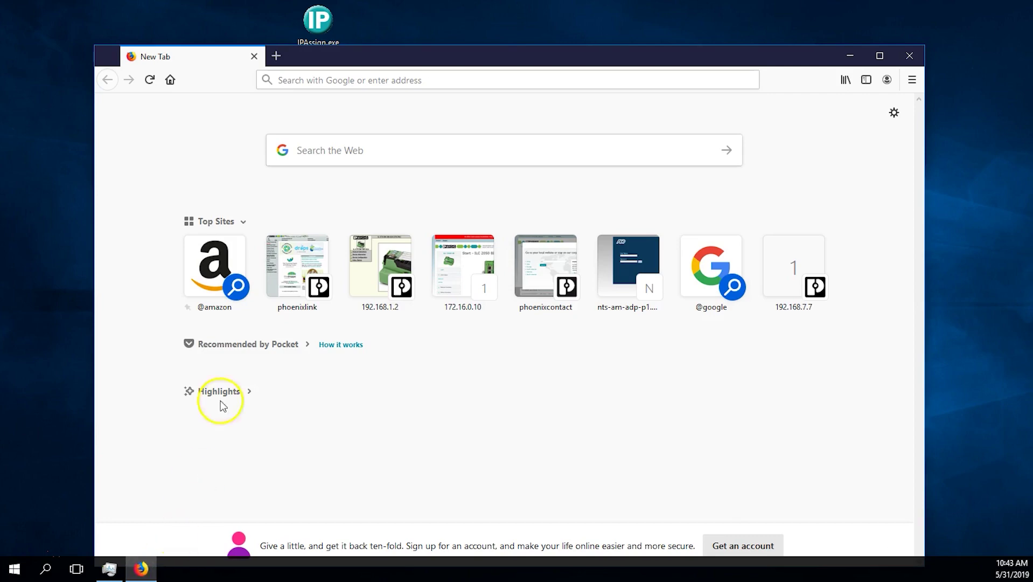
Load 192.168.1.2 in Firefox and go to the station's IP Configuration page
left_click(311, 74)
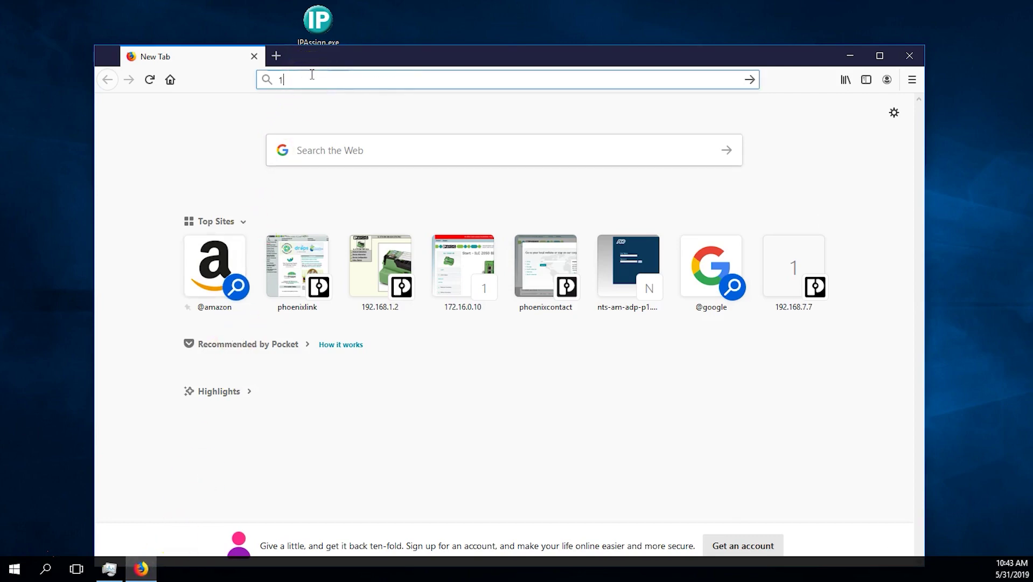
type("192.168.1.2/")
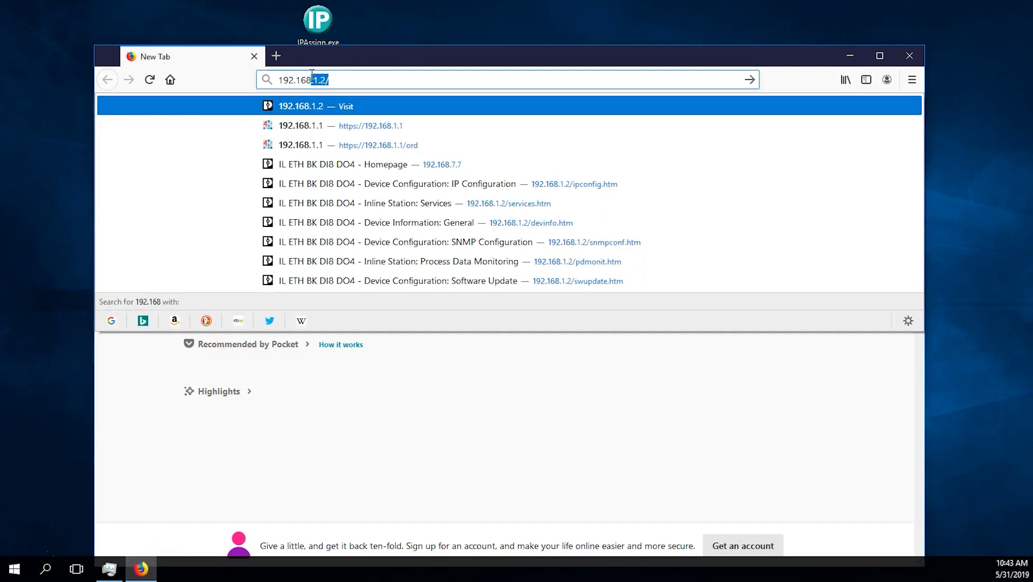
key("Return")
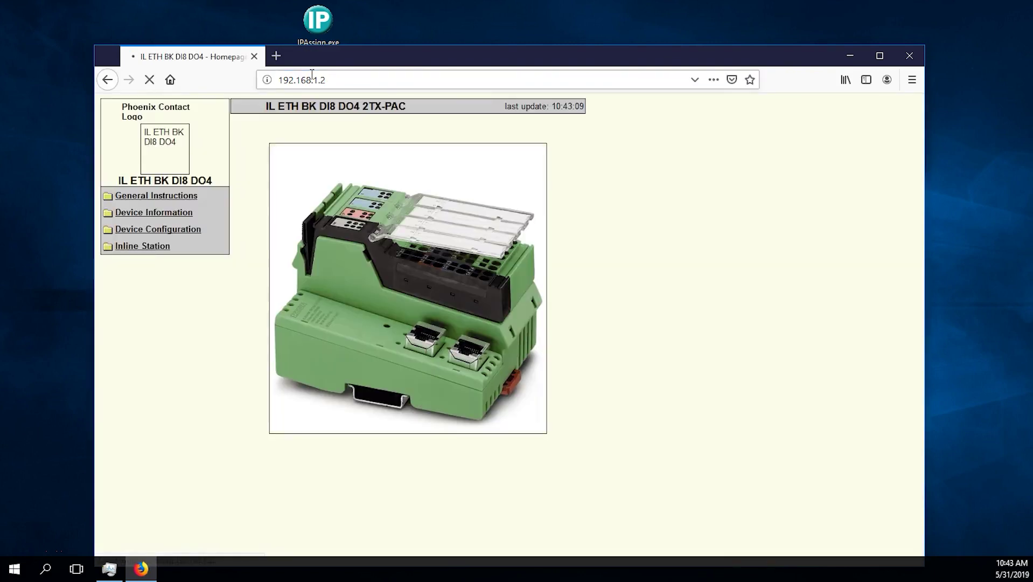
left_click_drag(368, 58, 371, 31)
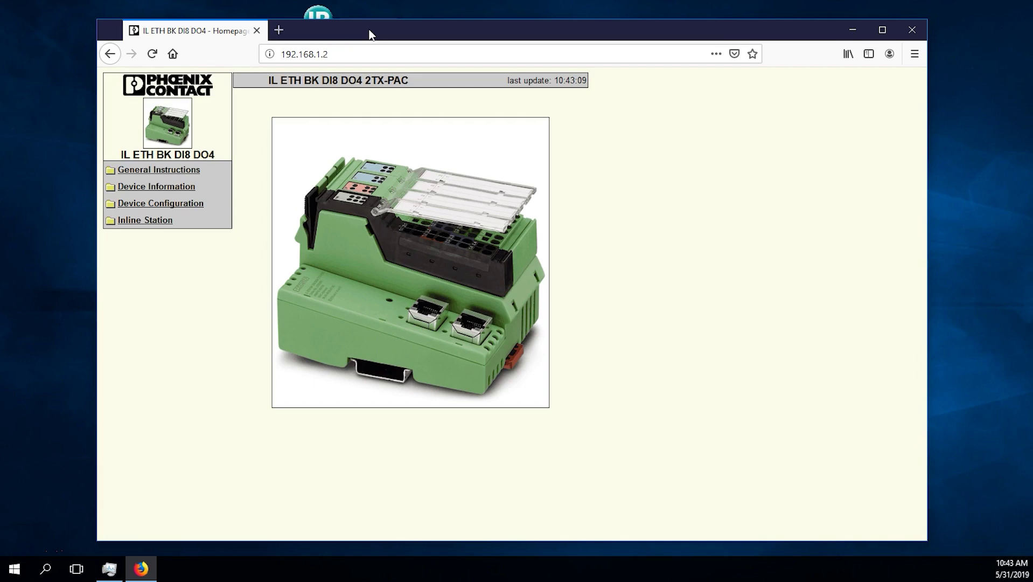
left_click(179, 169)
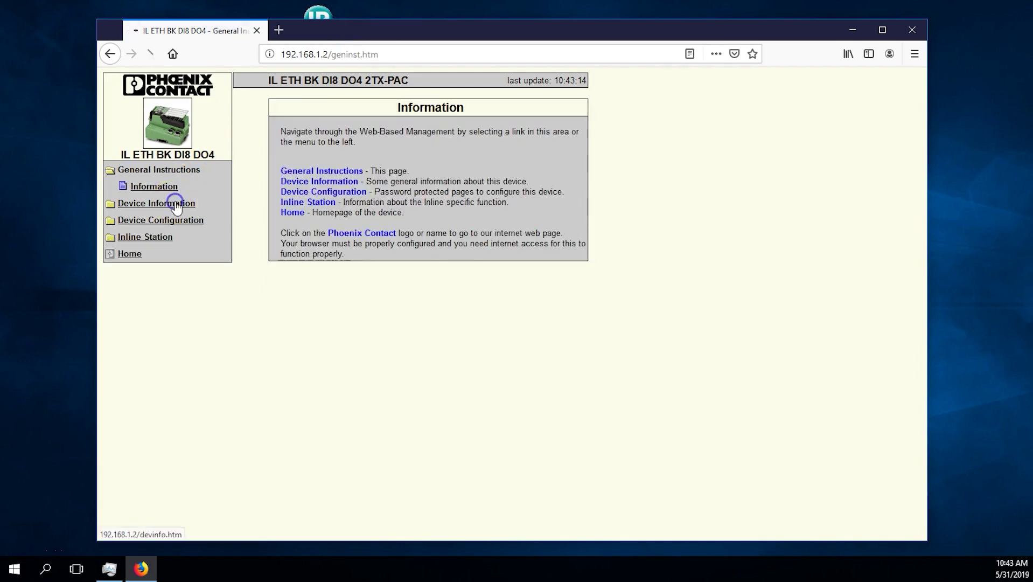
left_click(174, 203)
left_click(166, 270)
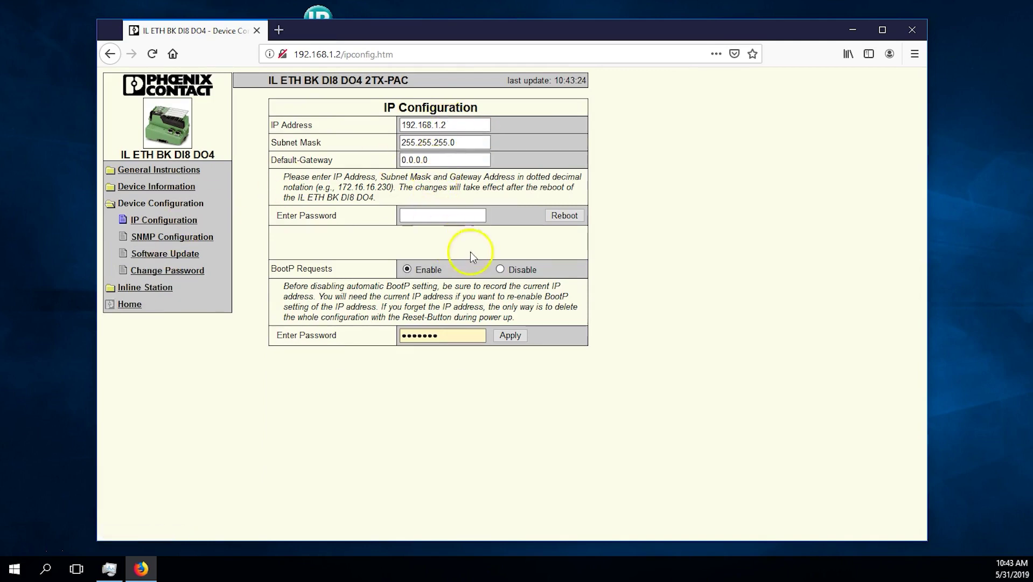
Set BootP Requests to Disable and replace the Apply password with the device password
left_click(500, 268)
double_click(459, 341)
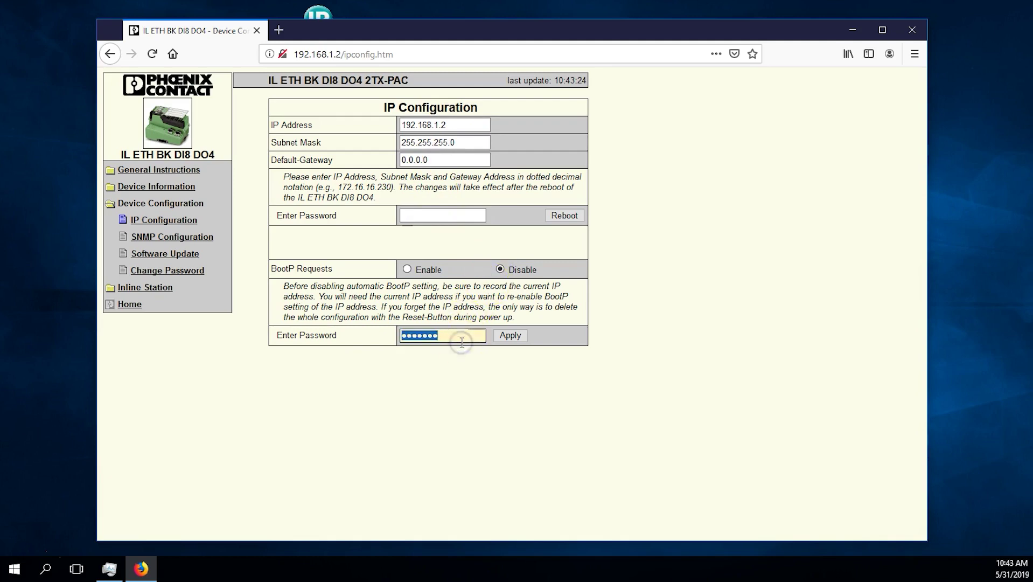
type("••iv")
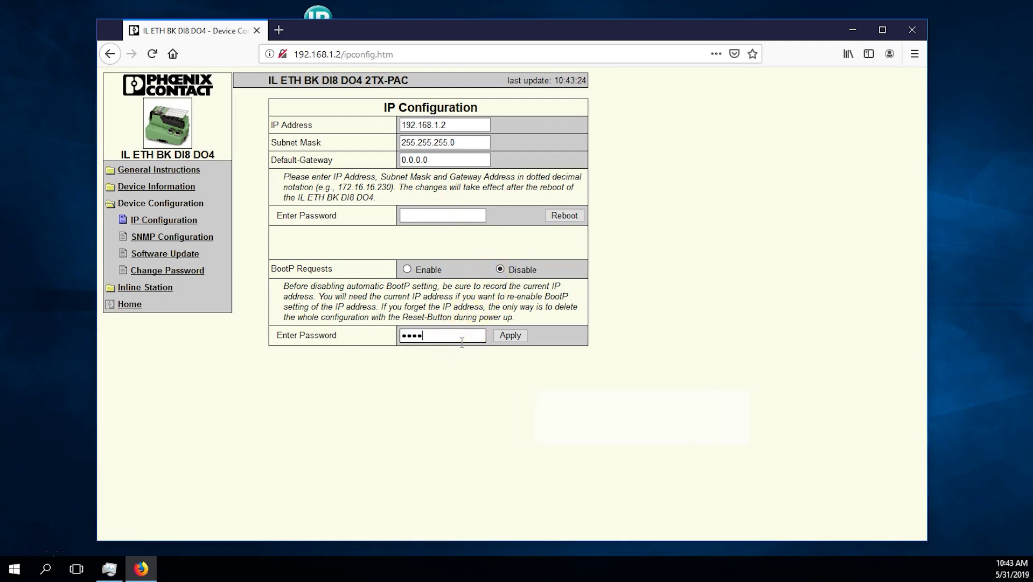
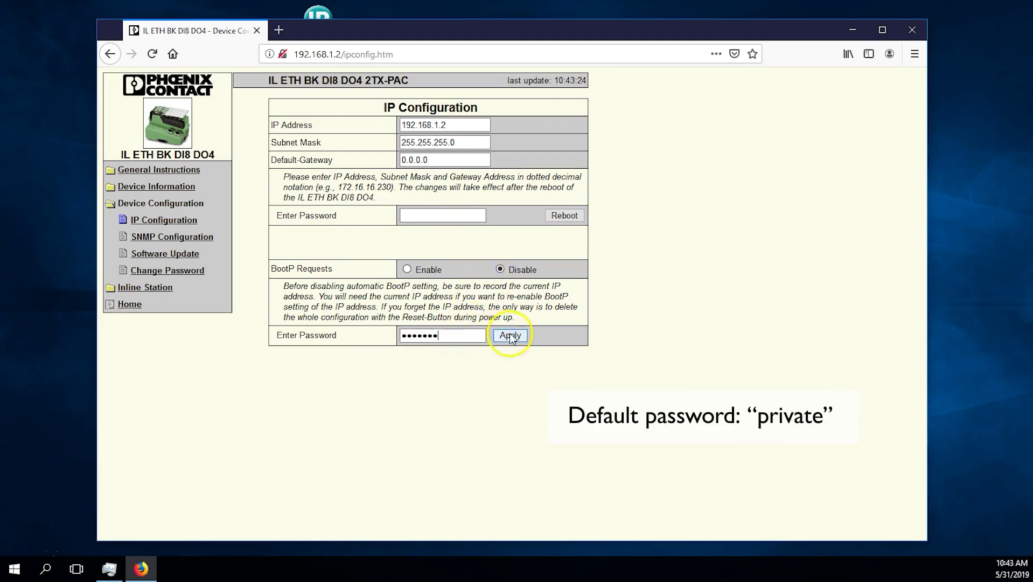
Apply the disabled BootP requests setting, then go to the Inline Station Services page
left_click(511, 336)
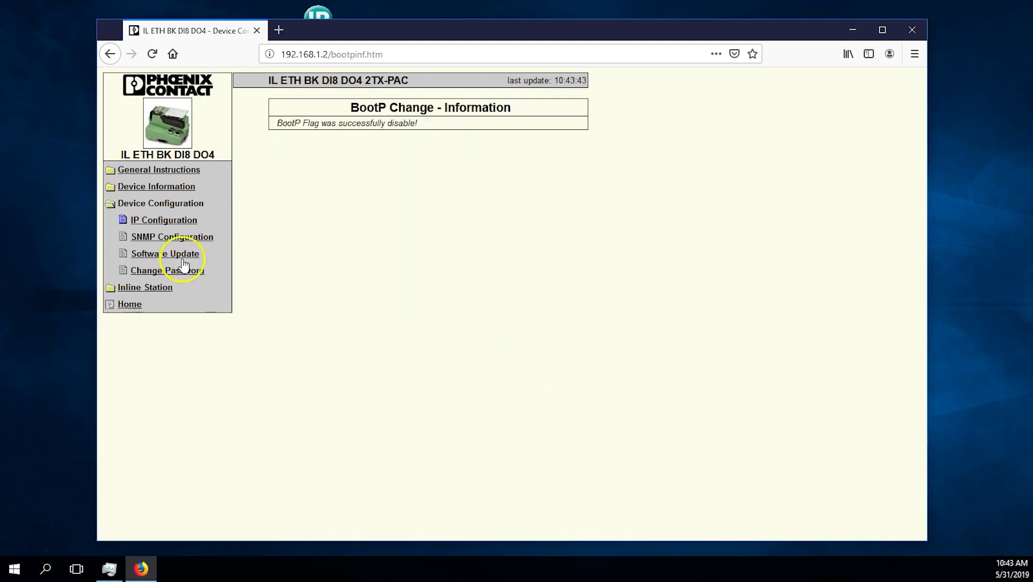
left_click(166, 289)
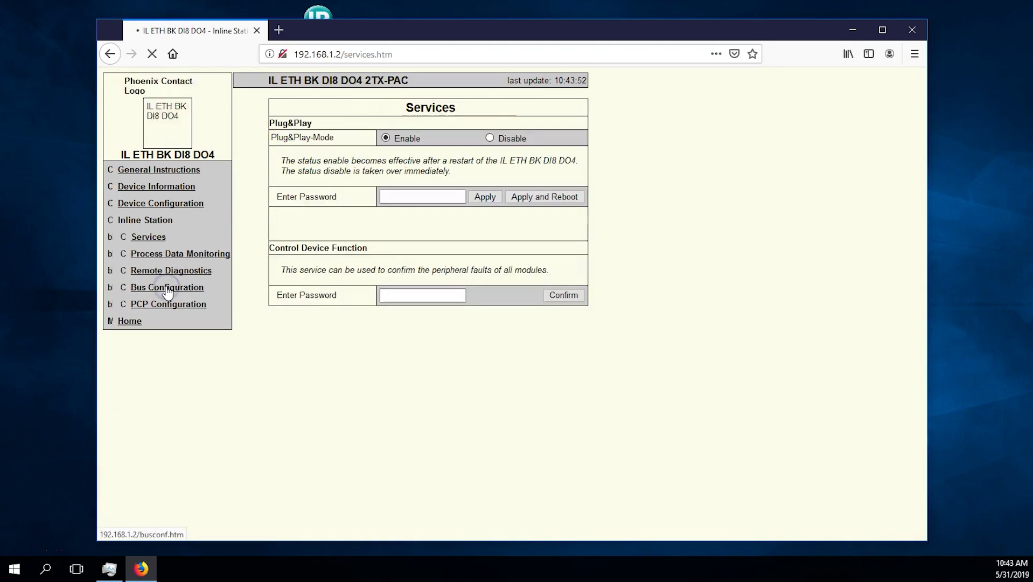
Choose Disable for Plug&Play-Mode and start retyping the password to confirm the change
left_click(182, 275)
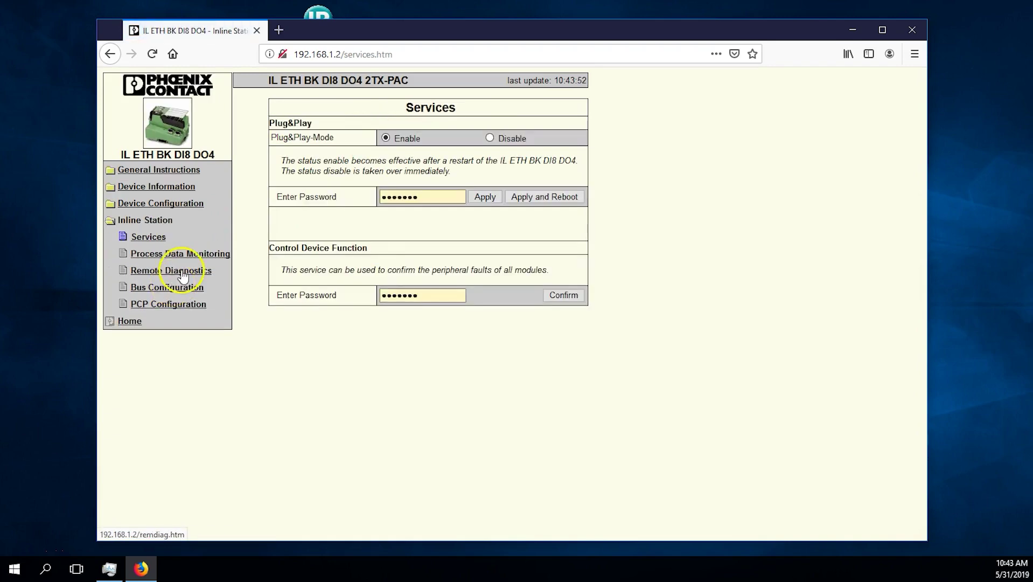
left_click(492, 138)
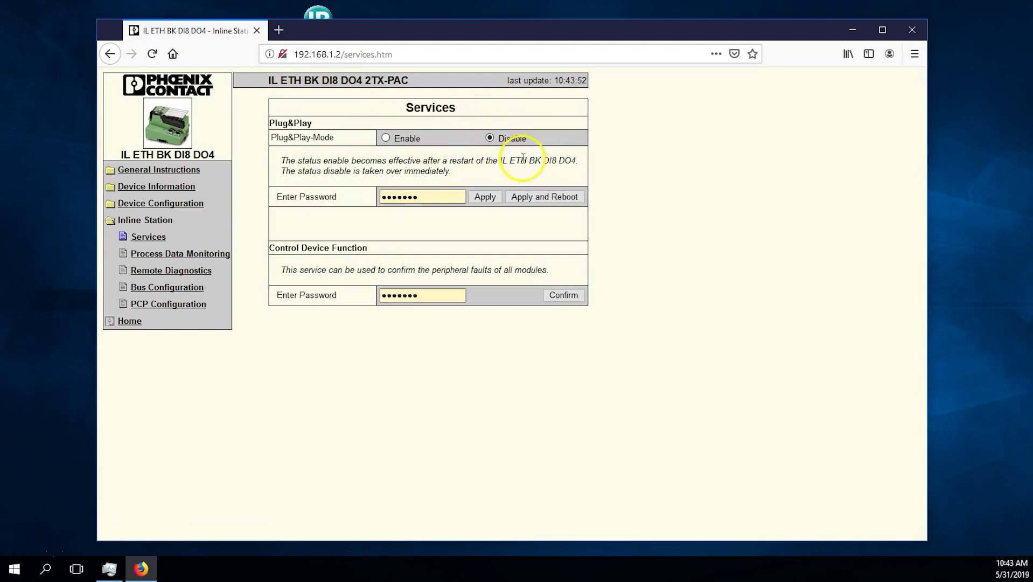
left_click(451, 197)
key("ctrl+a")
type("p")
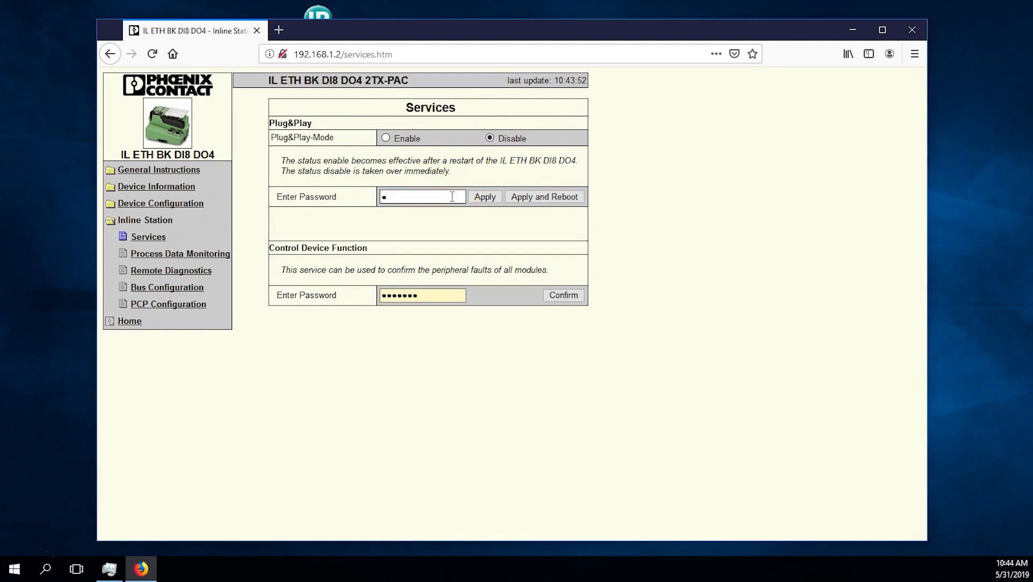
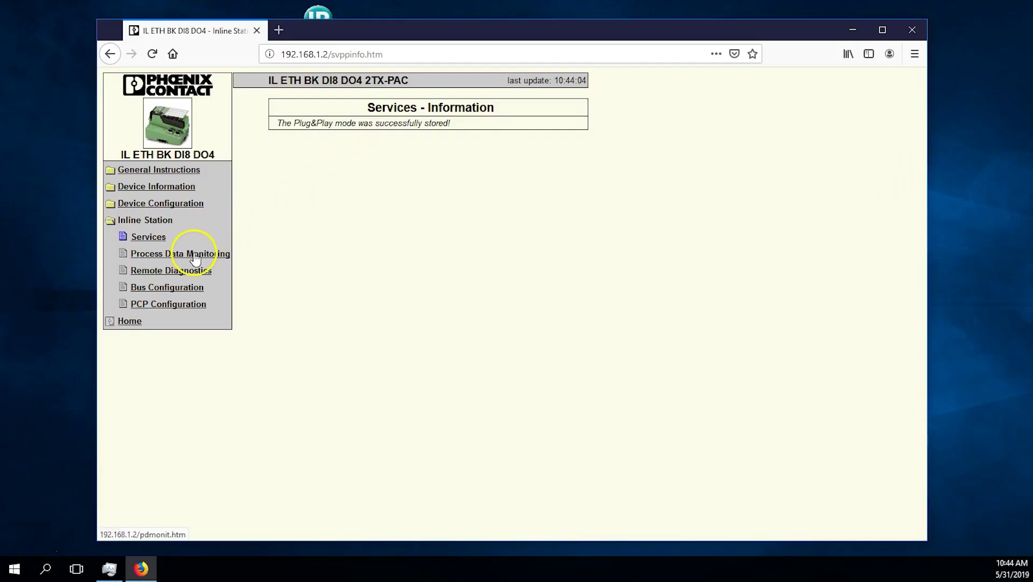
On the Process Data Monitoring page, change the Watchdog Timeout from 500 to 0 ms
left_click(194, 254)
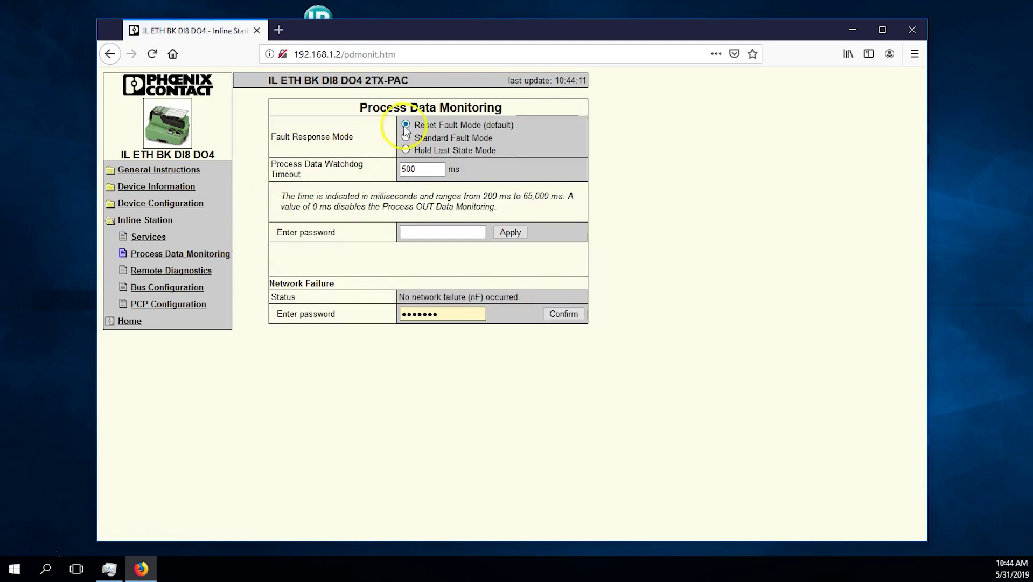
left_click(422, 169)
double_click(422, 169)
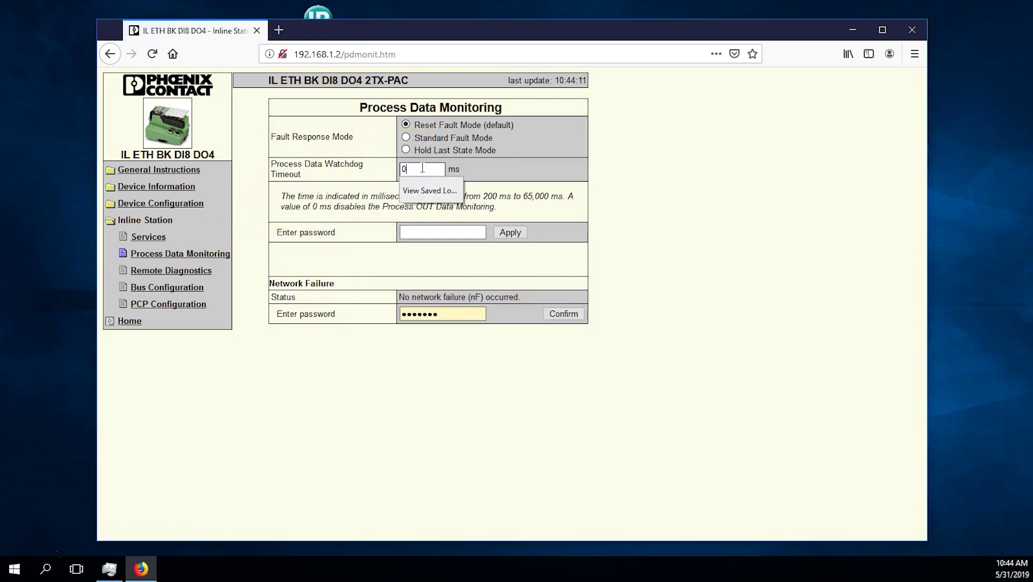
type("0")
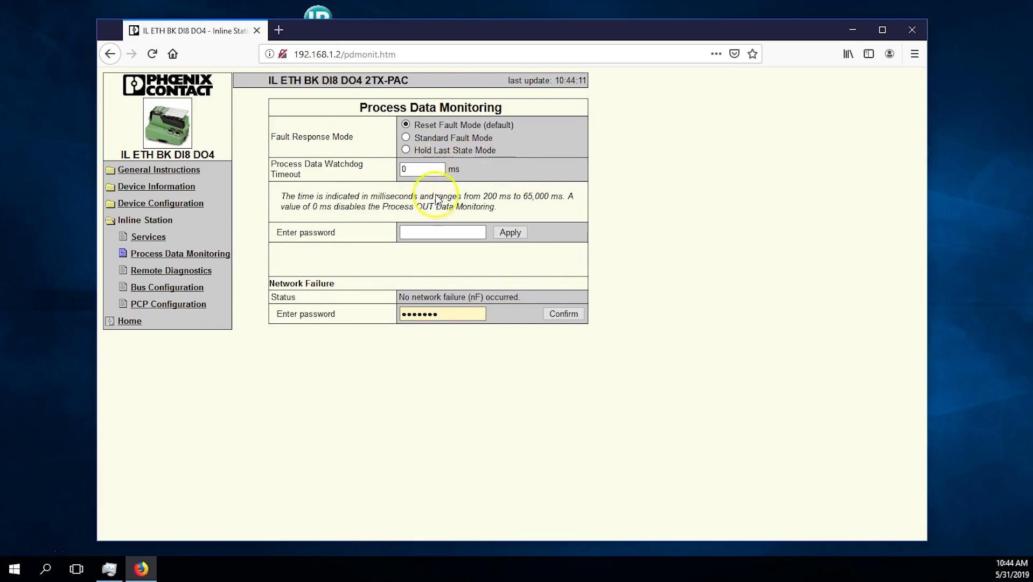
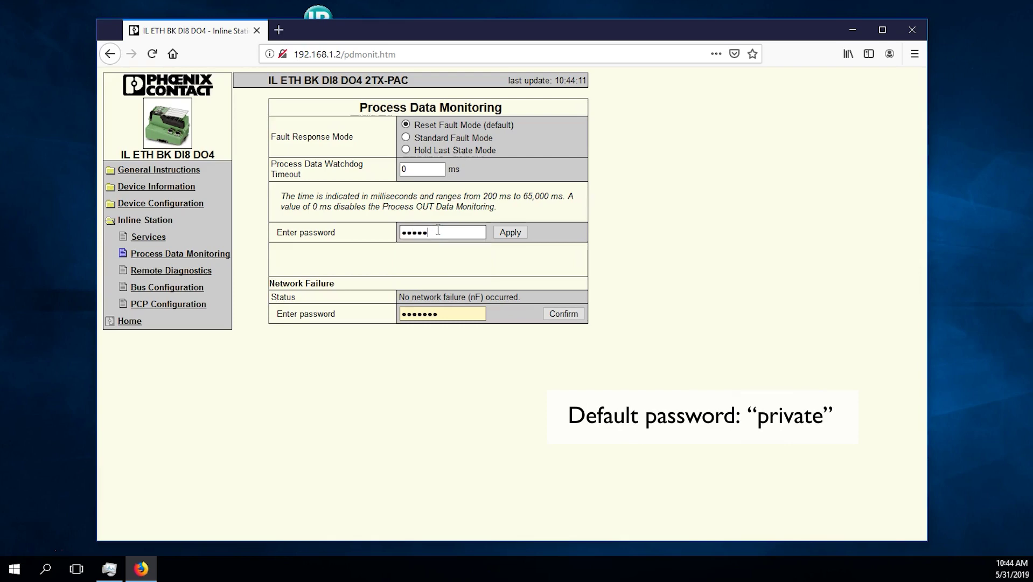
Apply the 0 ms watchdog timeout, check the Bus Configuration Modbus registers, then return Home
left_click(510, 232)
left_click(606, 197)
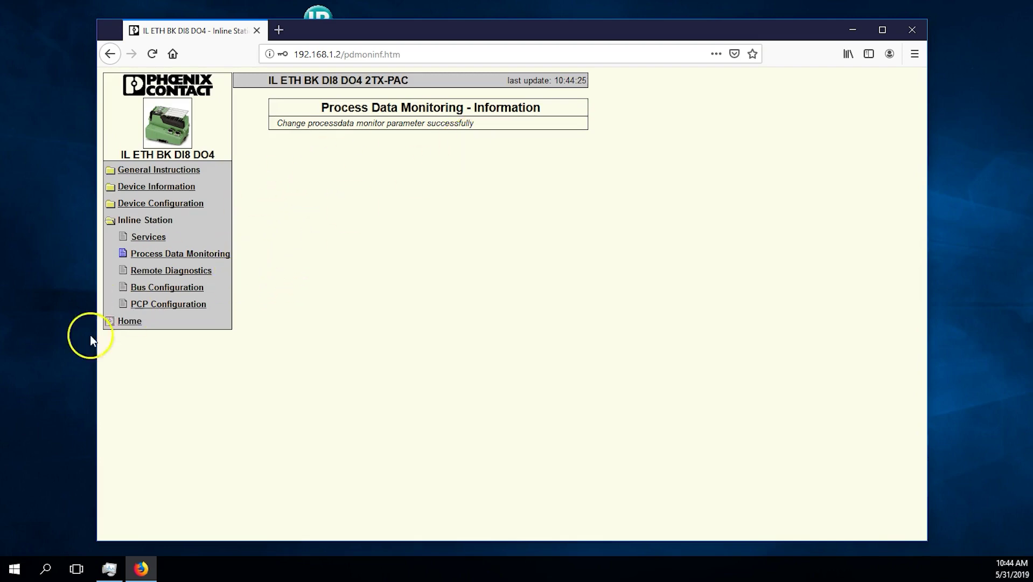
left_click(143, 289)
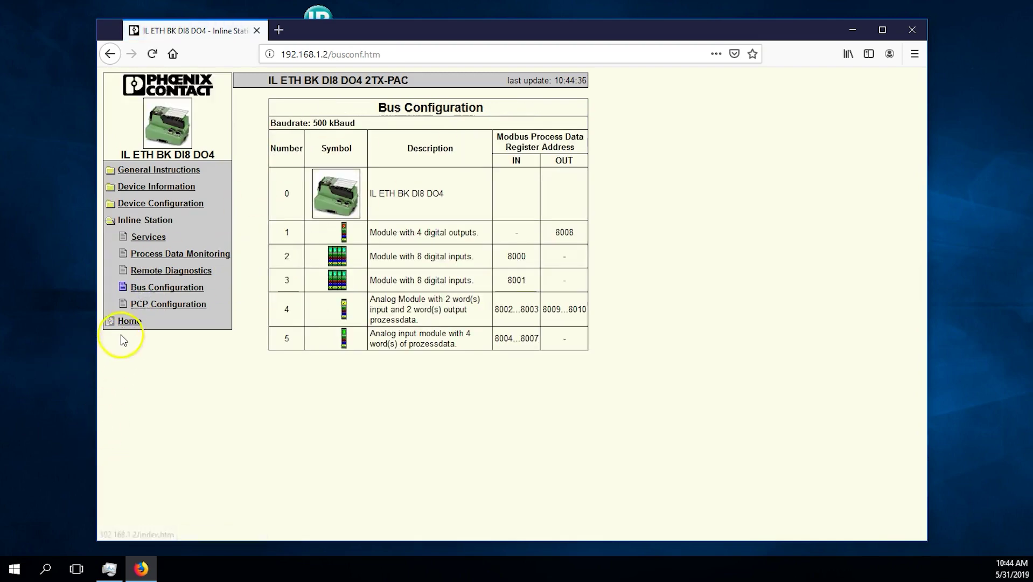
left_click(131, 320)
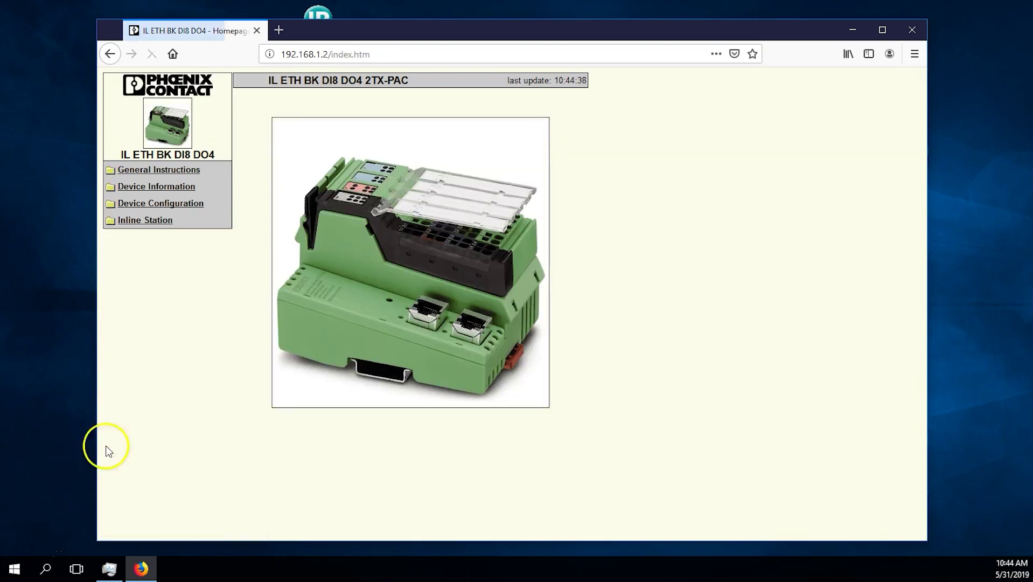